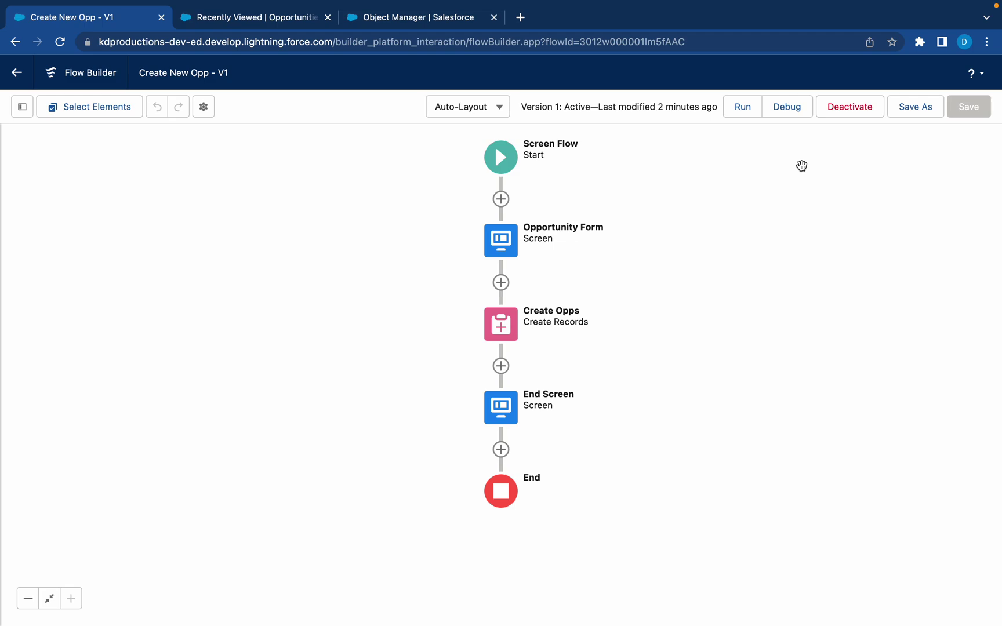
Step: Switch to Setup's Object Manager, then glance at the recently viewed Opportunities list
{"action": "mouse_move", "coordinate": [430, 65]}
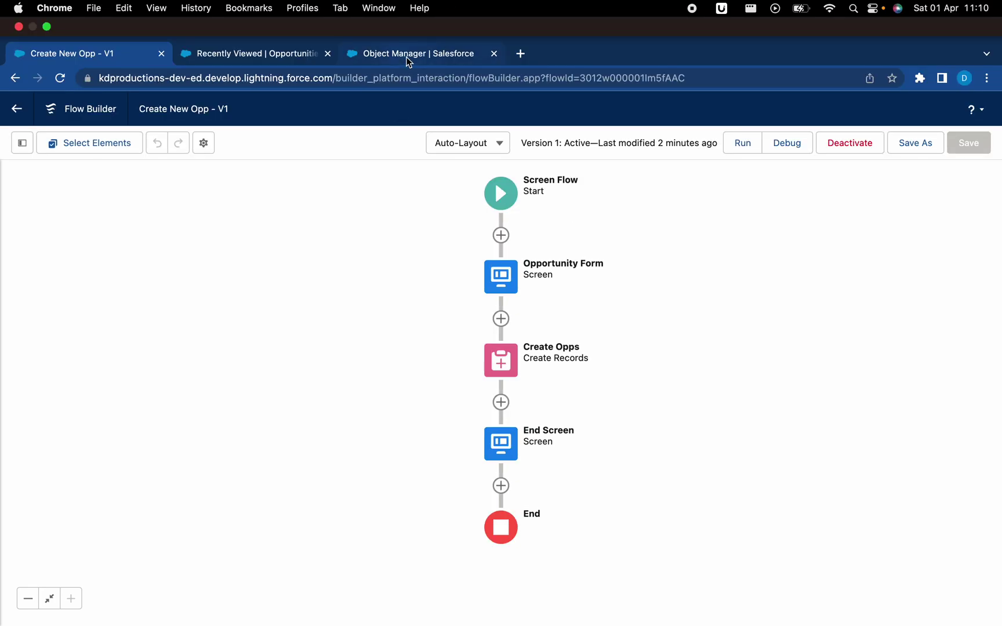
{"action": "left_click", "coordinate": [407, 57]}
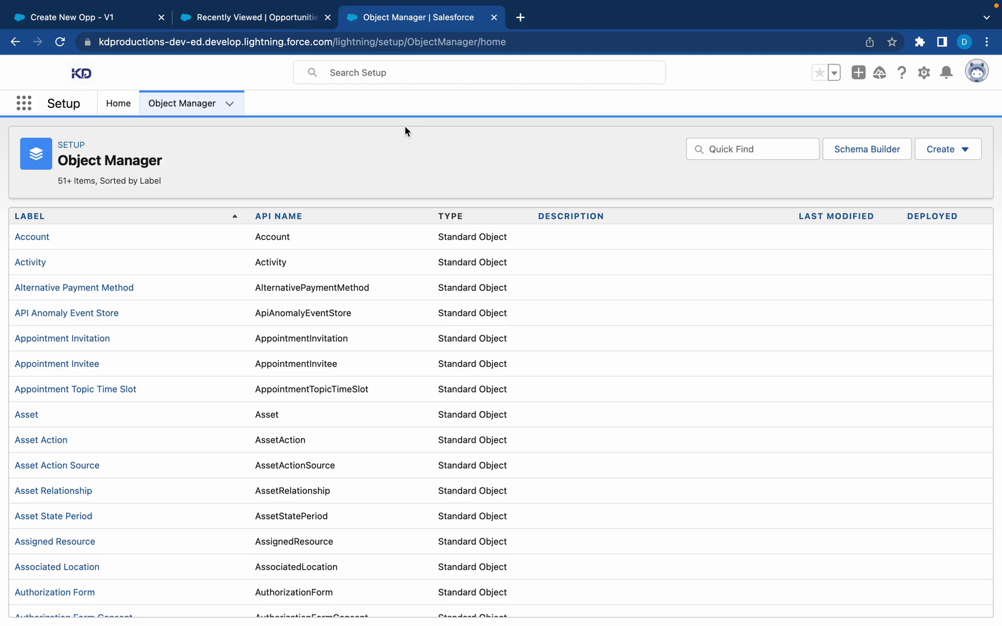
{"action": "left_click", "coordinate": [285, 17]}
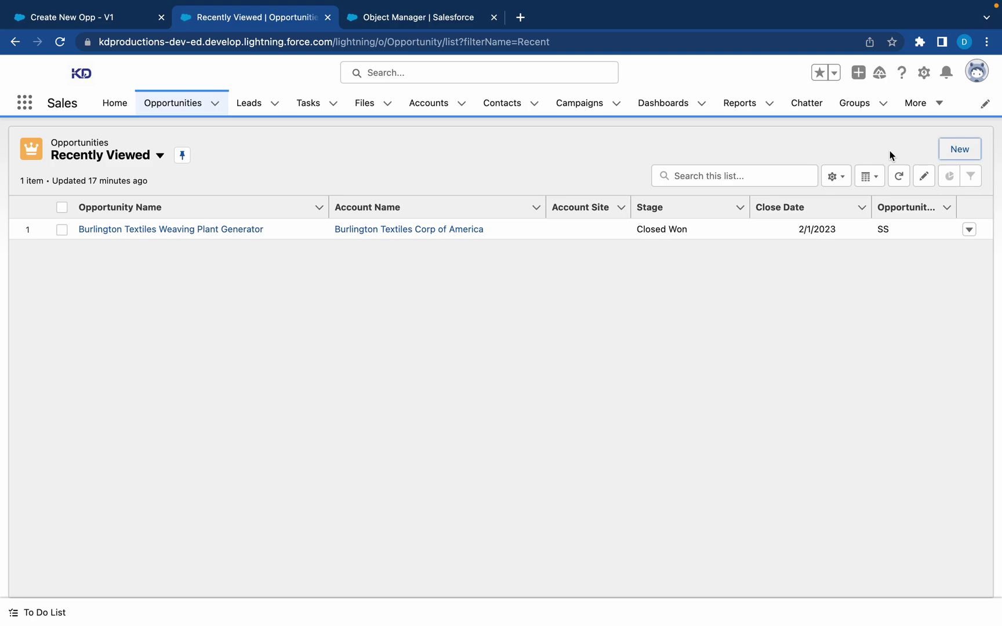
Step: Filter Object Manager for 'opp' and start a new button or link on Opportunity
{"action": "left_click", "coordinate": [401, 18]}
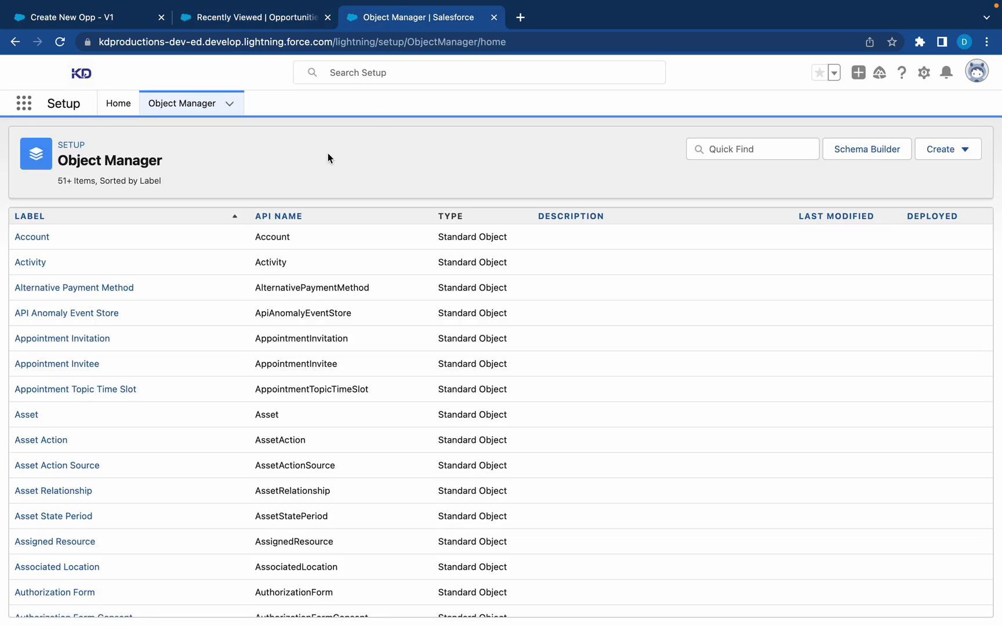
{"action": "left_click", "coordinate": [756, 150]}
{"action": "type", "text": "o"}
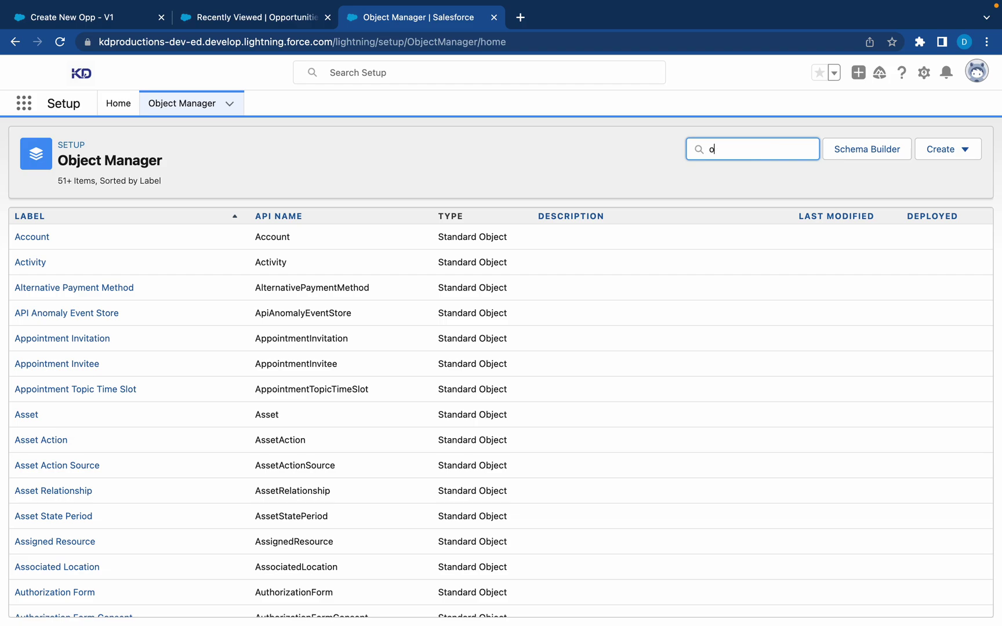
{"action": "type", "text": "pp"}
{"action": "left_click", "coordinate": [51, 237]}
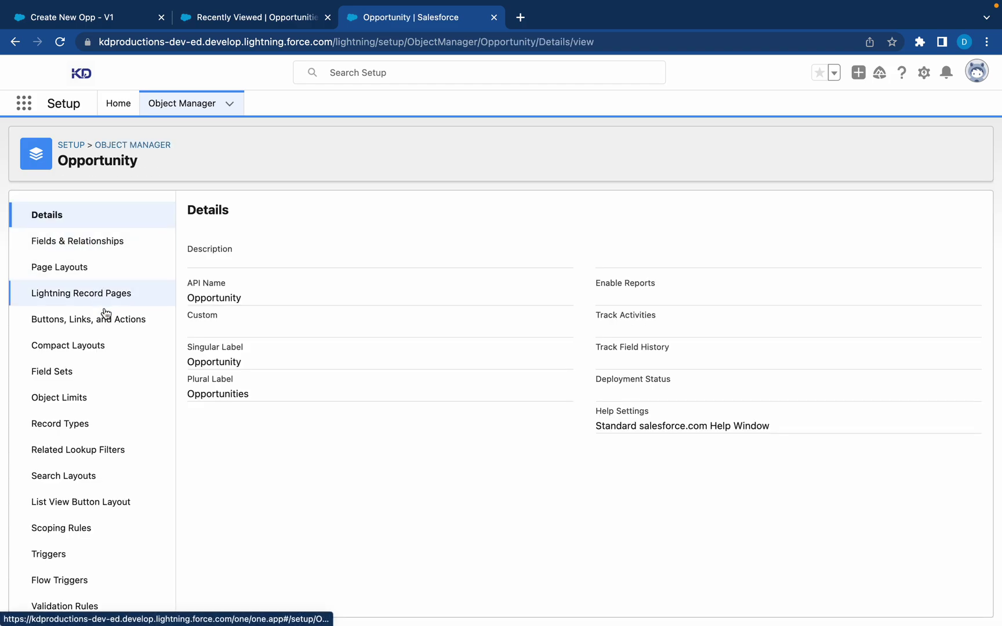
{"action": "left_click", "coordinate": [105, 313]}
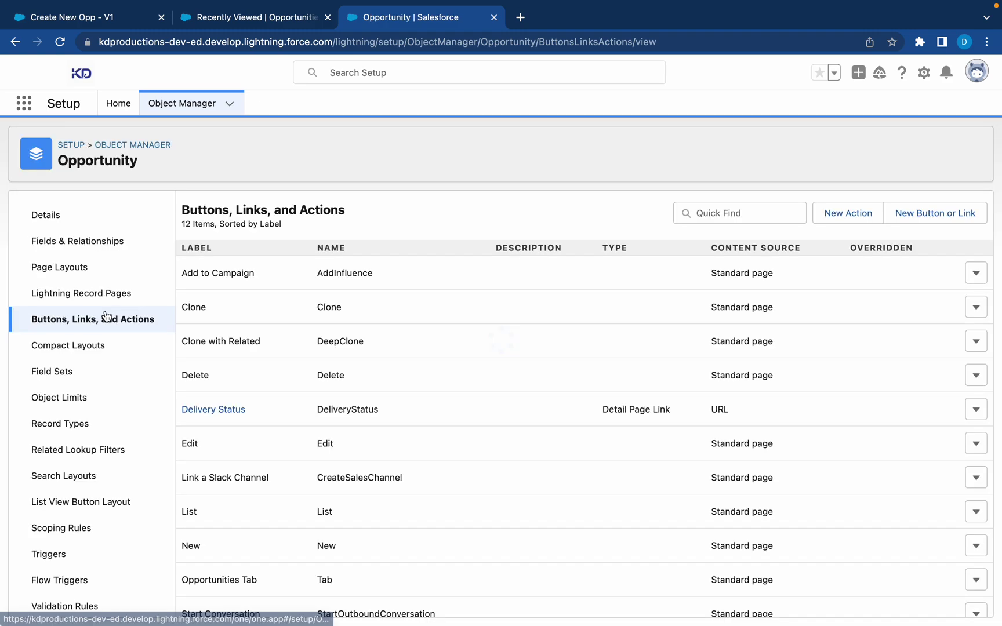
{"action": "left_click", "coordinate": [932, 210]}
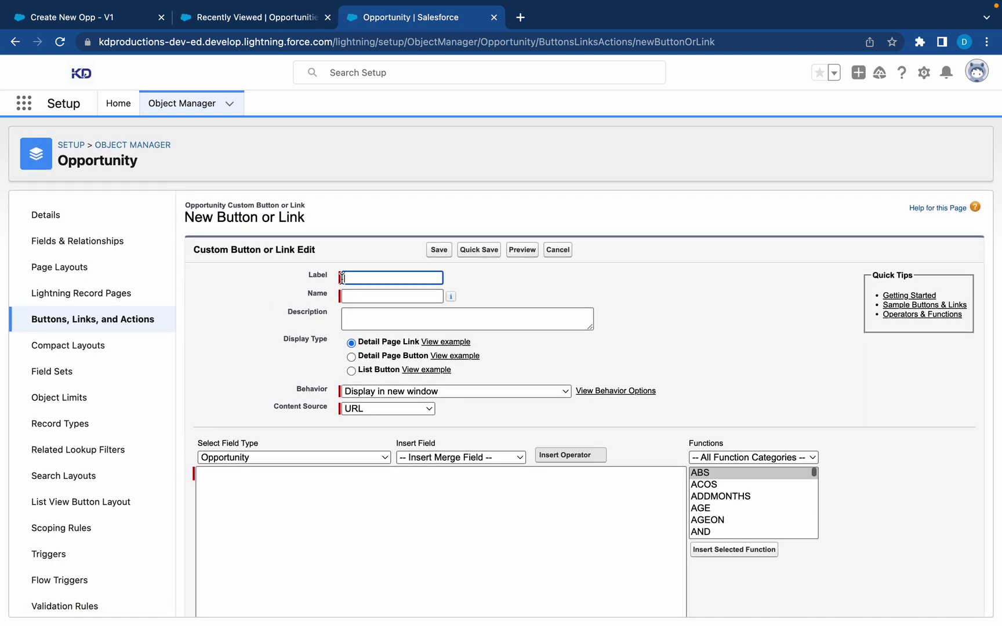
Step: Label the new button 'New Custom Opp' as a List Button, then revisit the flow tab
{"action": "left_click", "coordinate": [356, 277]}
{"action": "type", "text": "New Custom Opp"}
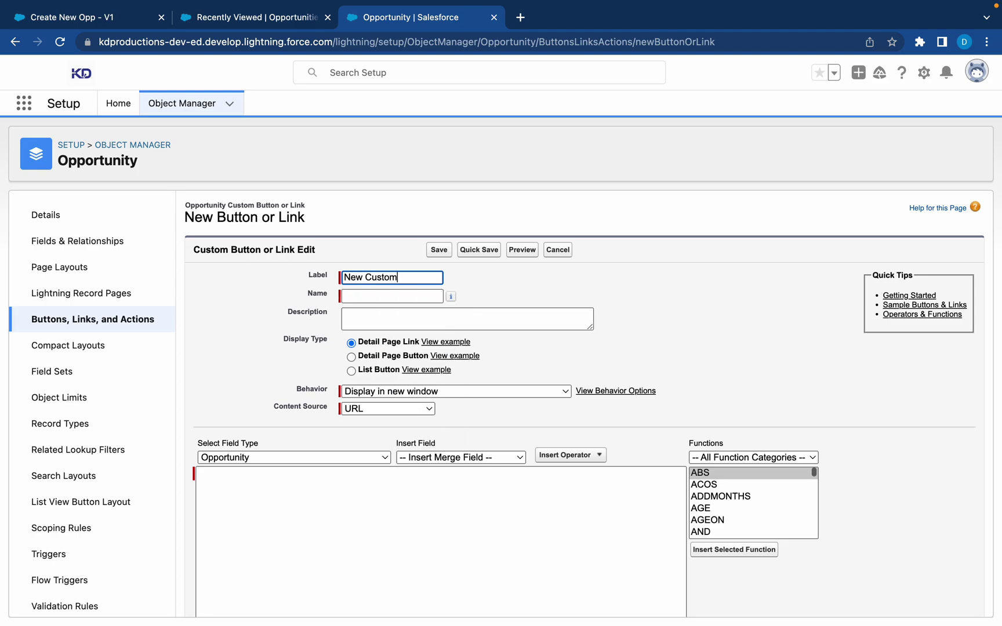
{"action": "left_click", "coordinate": [479, 277]}
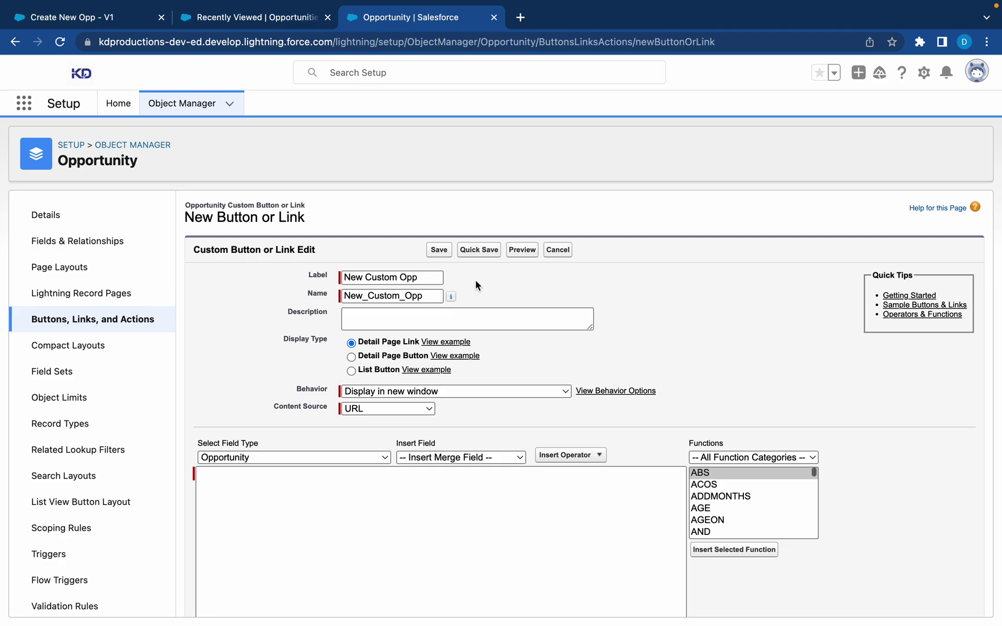
{"action": "left_click", "coordinate": [413, 322]}
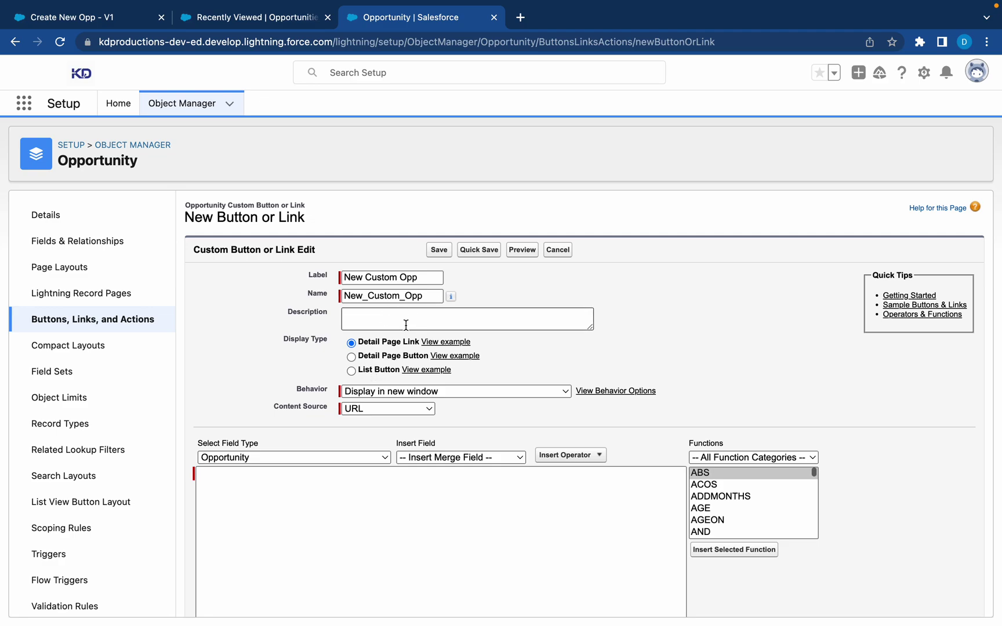
{"action": "left_click", "coordinate": [351, 371]}
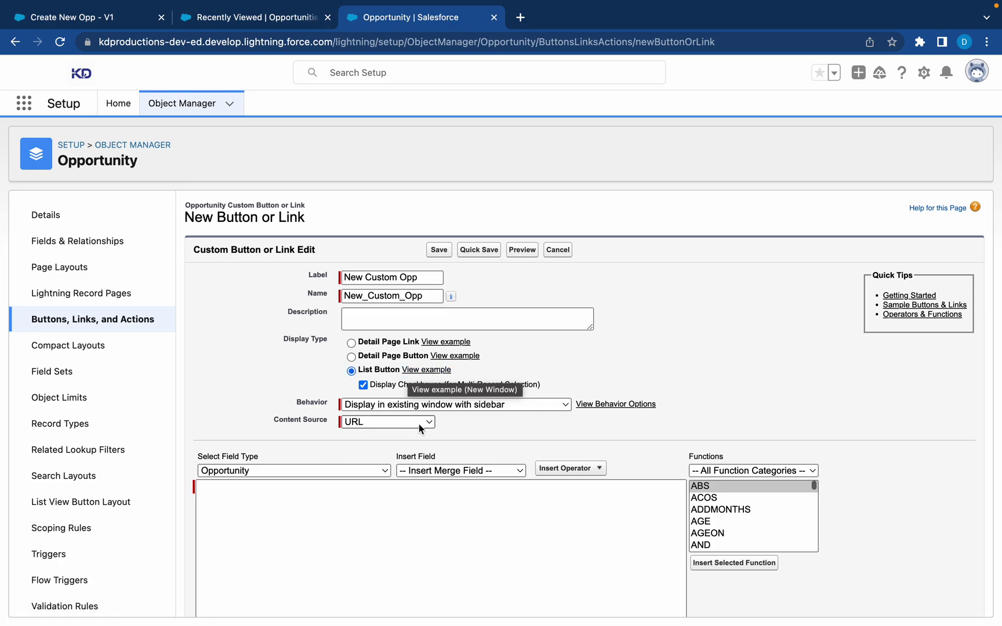
{"action": "left_click", "coordinate": [378, 508]}
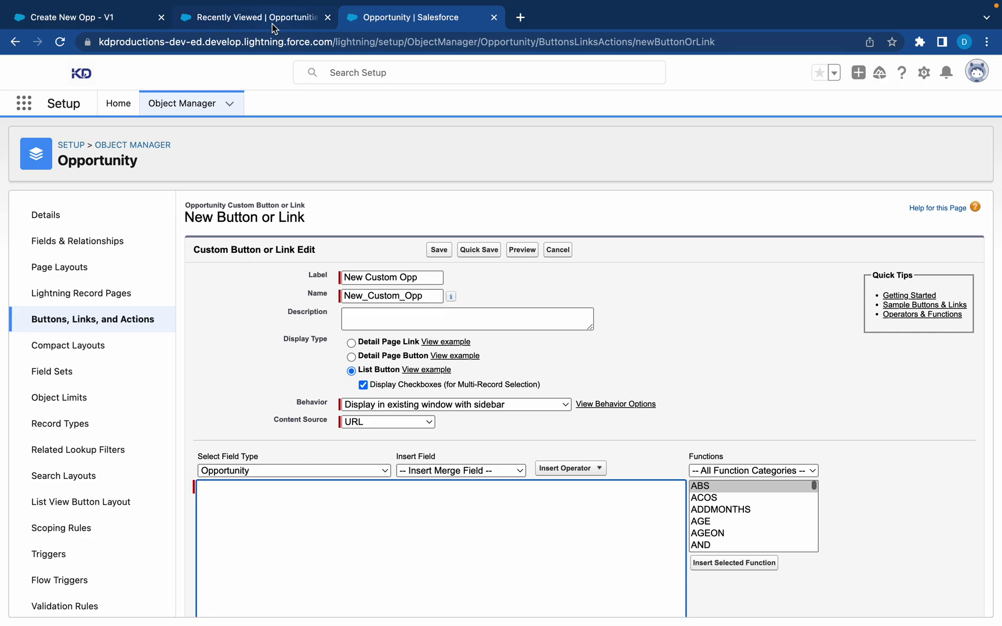
{"action": "left_click", "coordinate": [195, 12]}
Step: Open the Create New Opp flow's details and copy its URL /flow/Create_New_Opp
{"action": "left_click", "coordinate": [139, 15]}
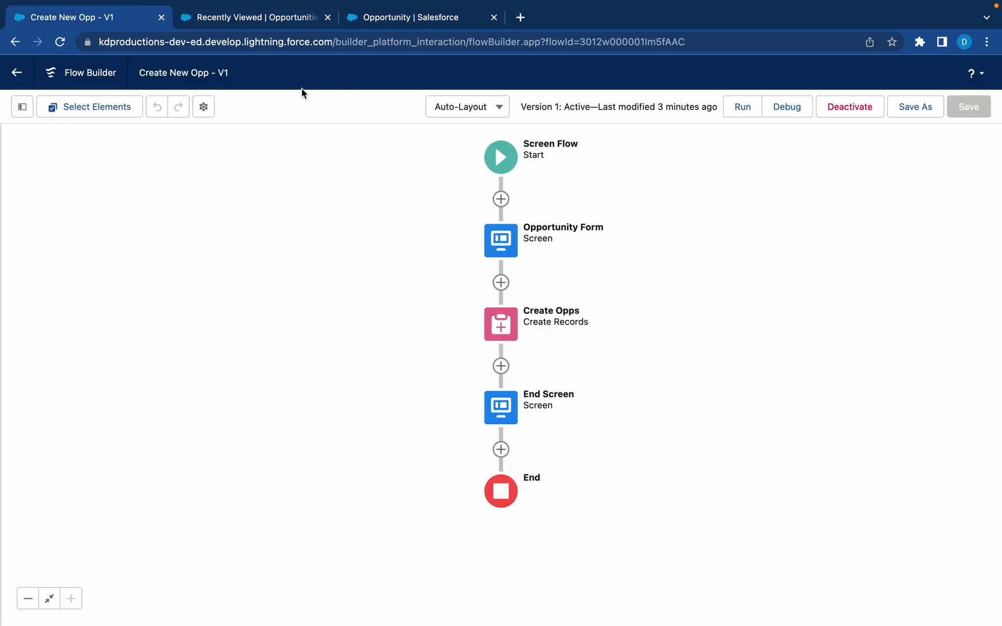
{"action": "left_click", "coordinate": [17, 74]}
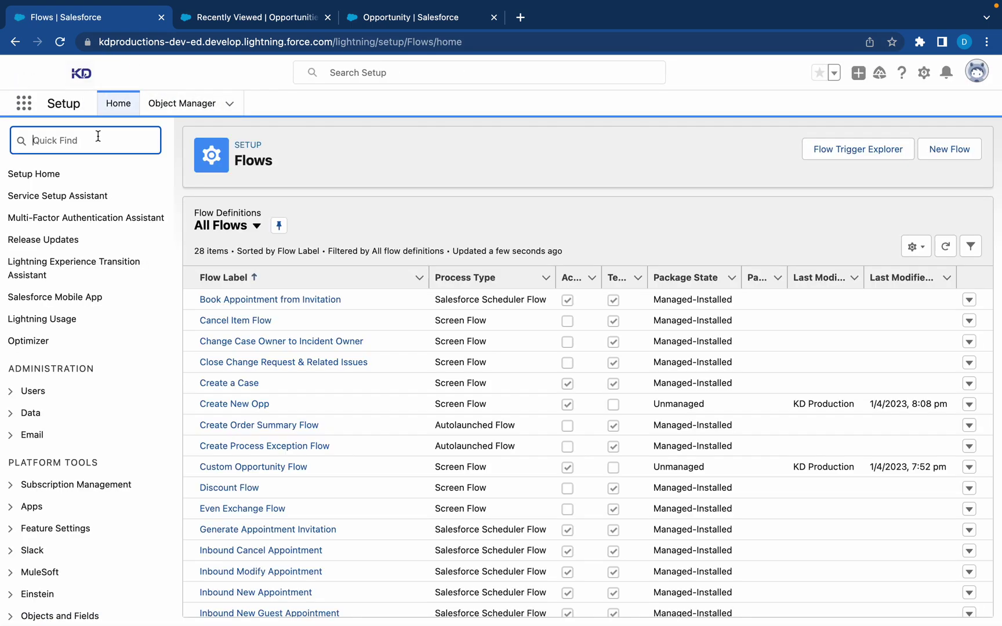
{"action": "scroll", "coordinate": [392, 454], "scroll_direction": "down", "scroll_amount": 1}
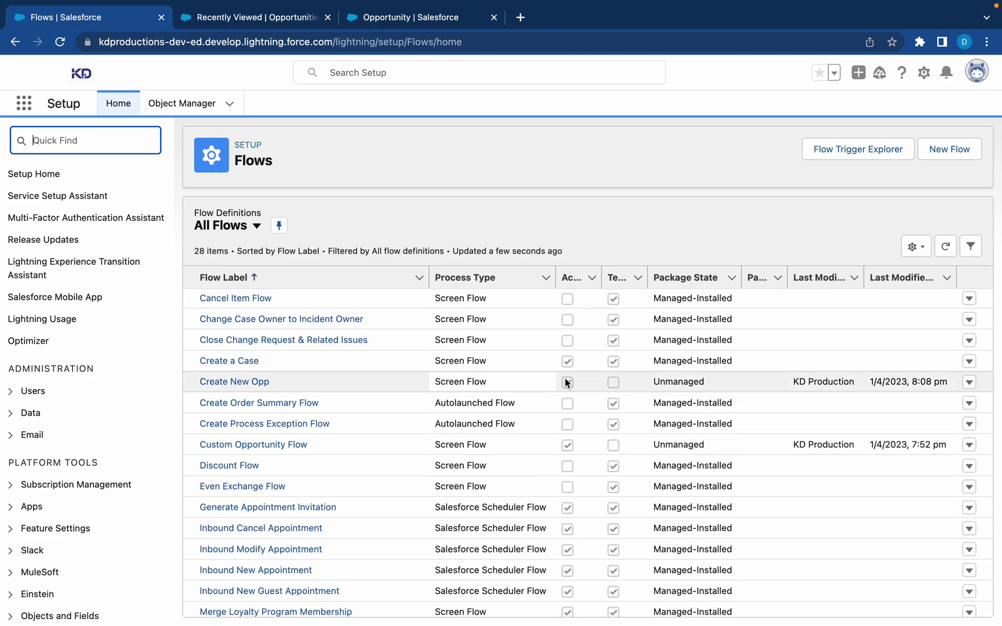
{"action": "left_click", "coordinate": [969, 382]}
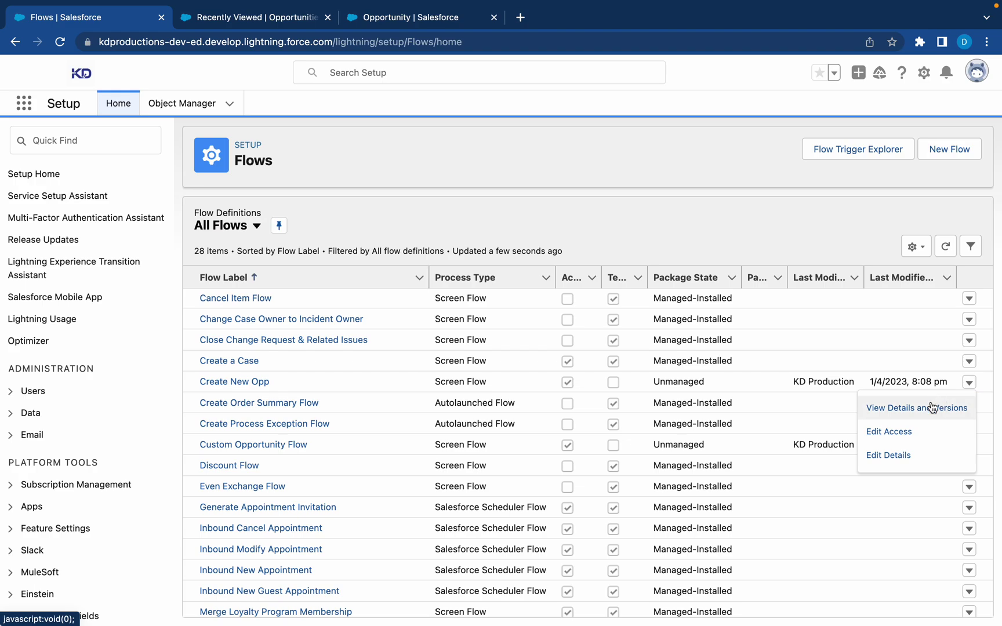
{"action": "left_click", "coordinate": [931, 406]}
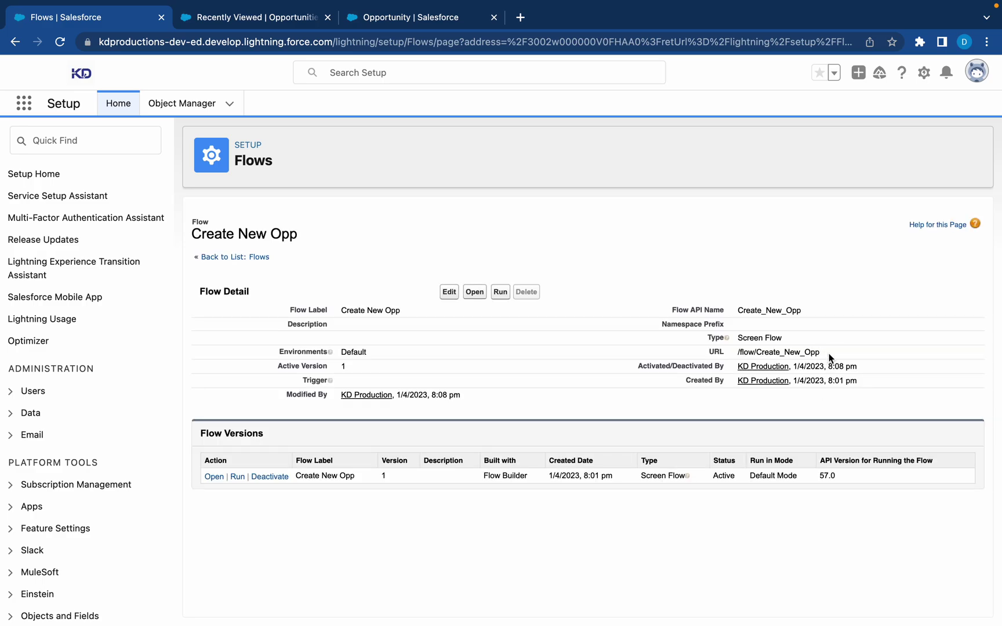
{"action": "left_click_drag", "start_coordinate": [830, 356], "coordinate": [737, 352]}
{"action": "key", "text": "super+c"}
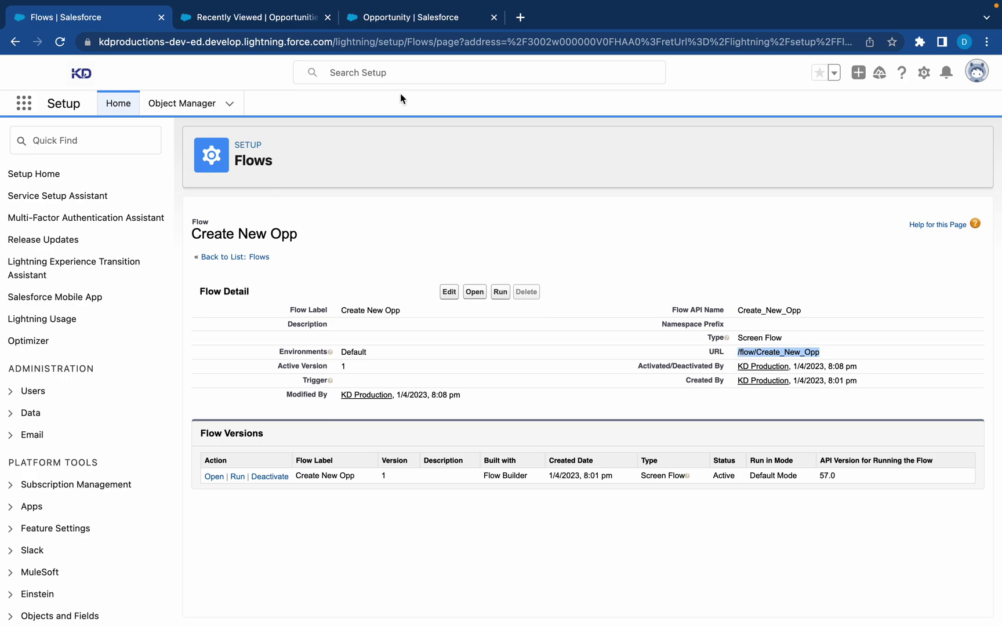
Step: Paste /flow/Create_New_Opp as the button URL, save it, and dismiss the layout notice
{"action": "left_click", "coordinate": [401, 26]}
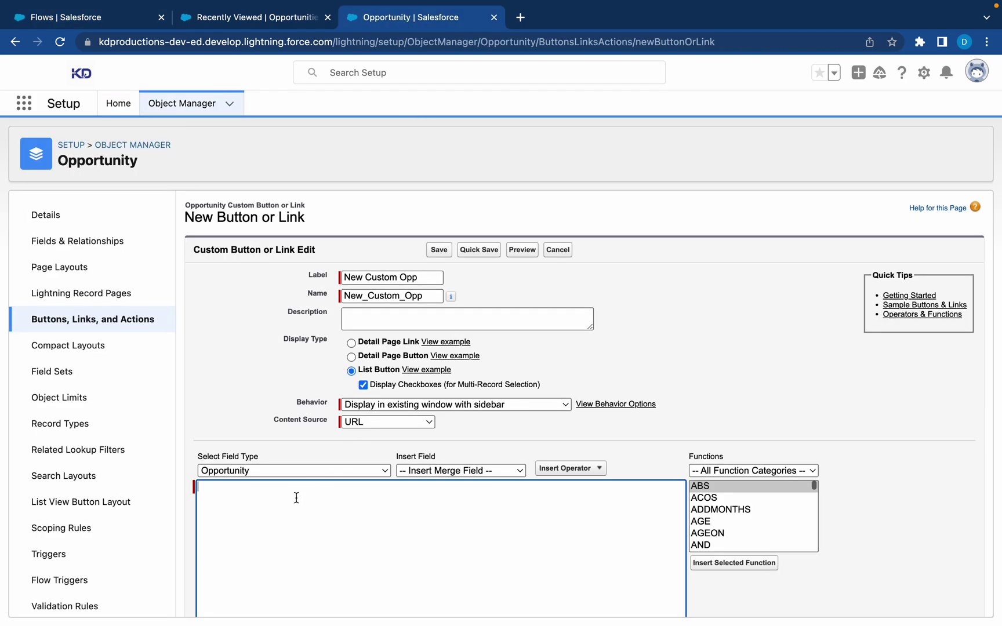
{"action": "key", "text": "super+v"}
{"action": "scroll", "coordinate": [910, 451], "scroll_direction": "down", "scroll_amount": 5}
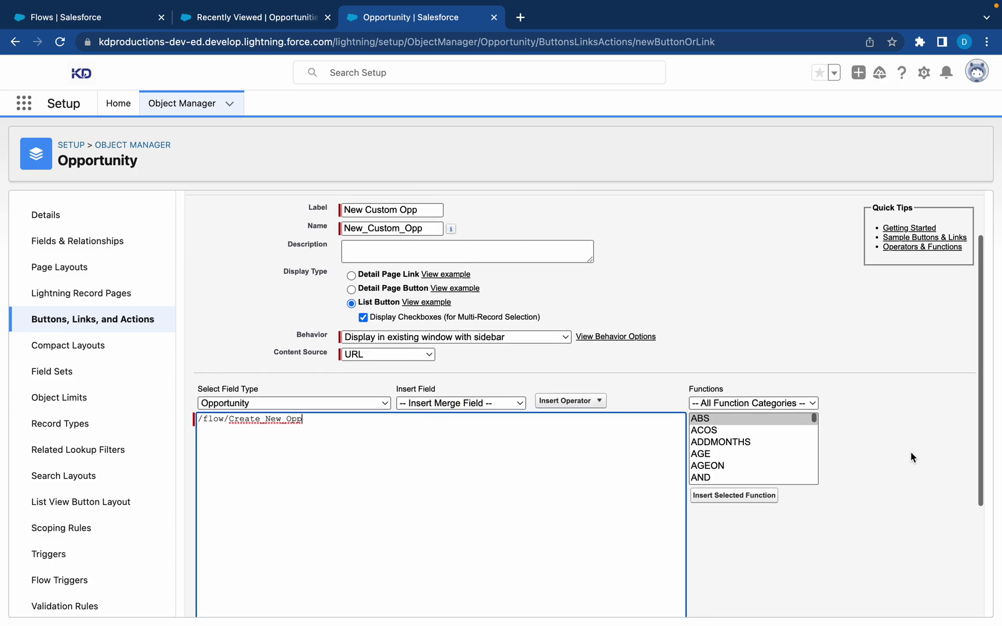
{"action": "scroll", "coordinate": [910, 452], "scroll_direction": "down", "scroll_amount": 3}
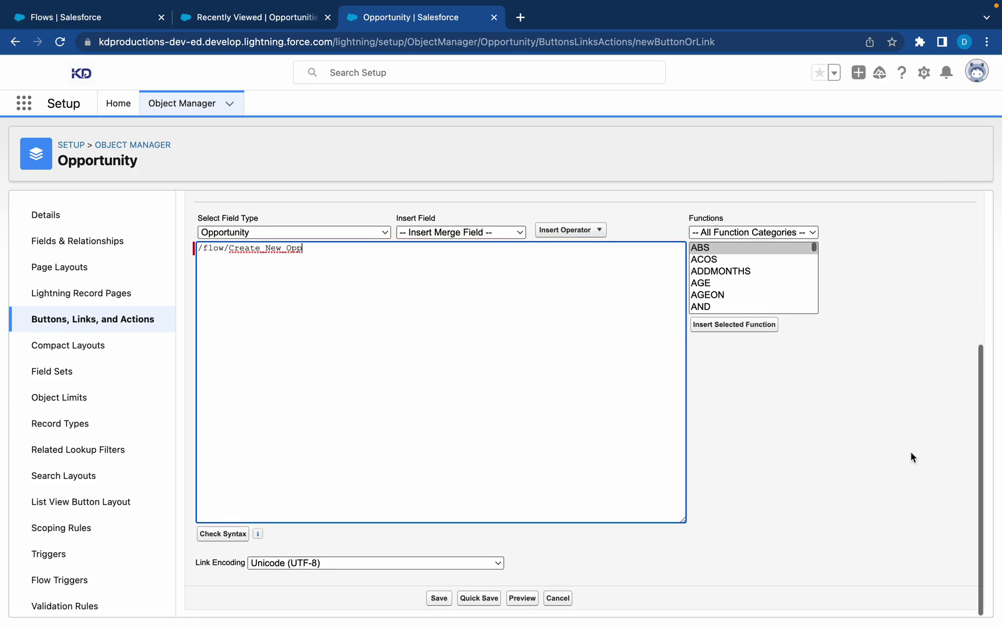
{"action": "left_click", "coordinate": [440, 597]}
{"action": "left_click", "coordinate": [584, 341]}
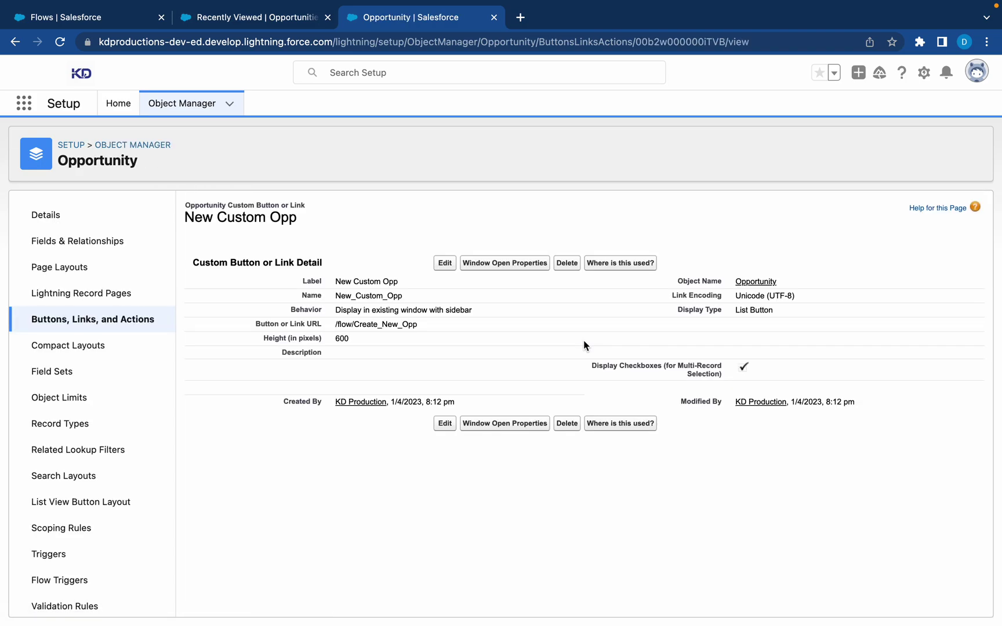
Step: Add New Custom Opp to the Opportunity List View button layout's selected buttons and save
{"action": "left_click", "coordinate": [95, 504]}
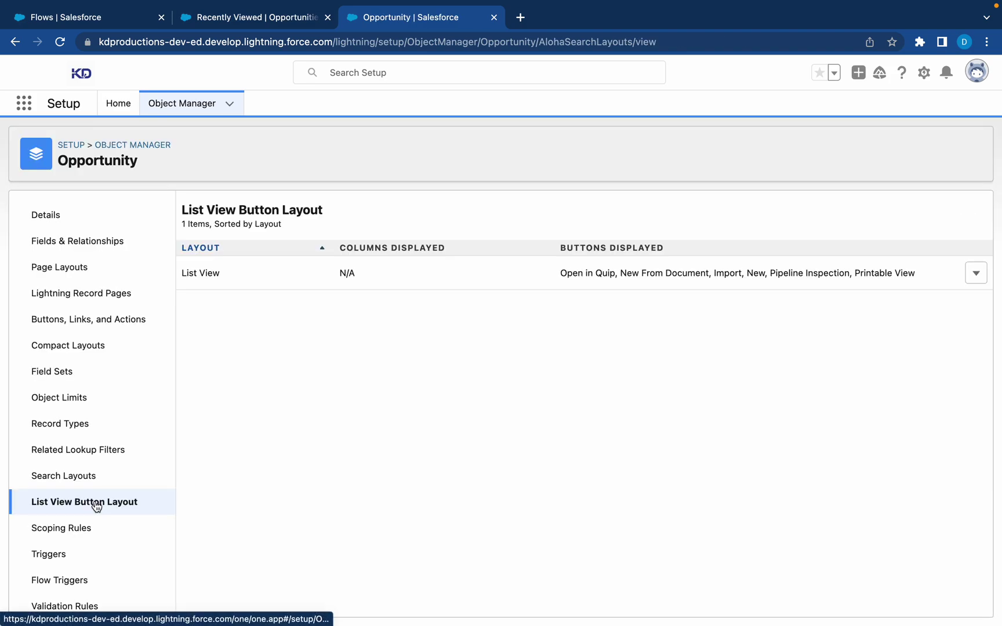
{"action": "left_click", "coordinate": [971, 281]}
{"action": "left_click", "coordinate": [946, 307]}
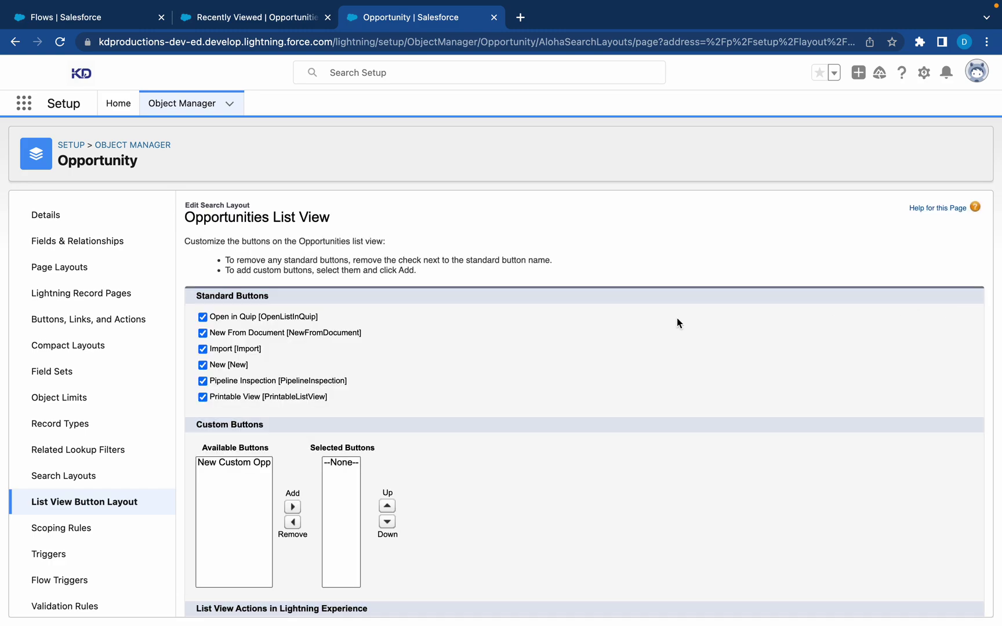
{"action": "scroll", "coordinate": [307, 498], "scroll_direction": "down", "scroll_amount": 1}
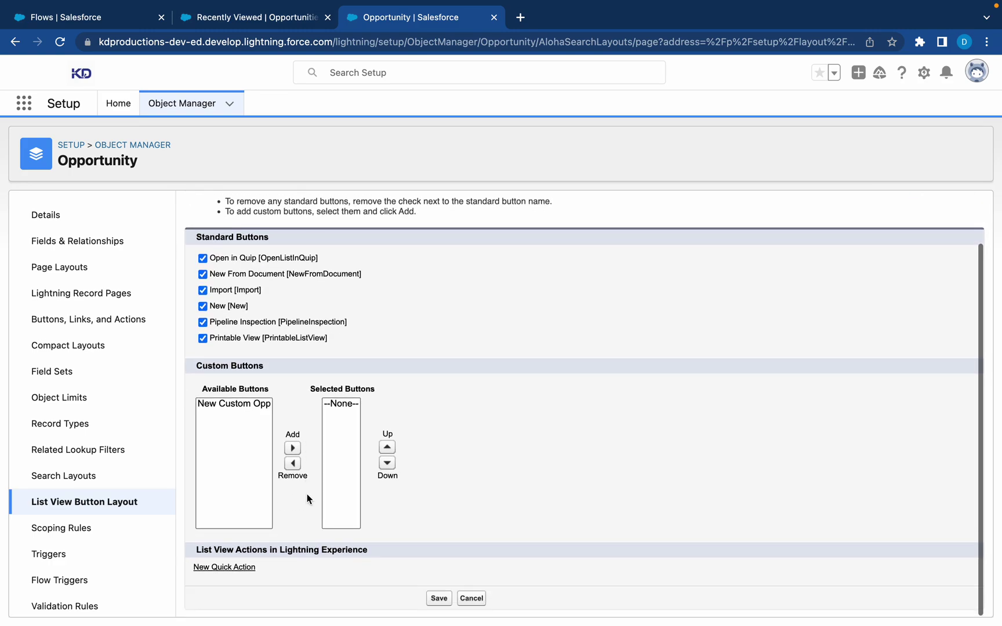
{"action": "left_click", "coordinate": [250, 403]}
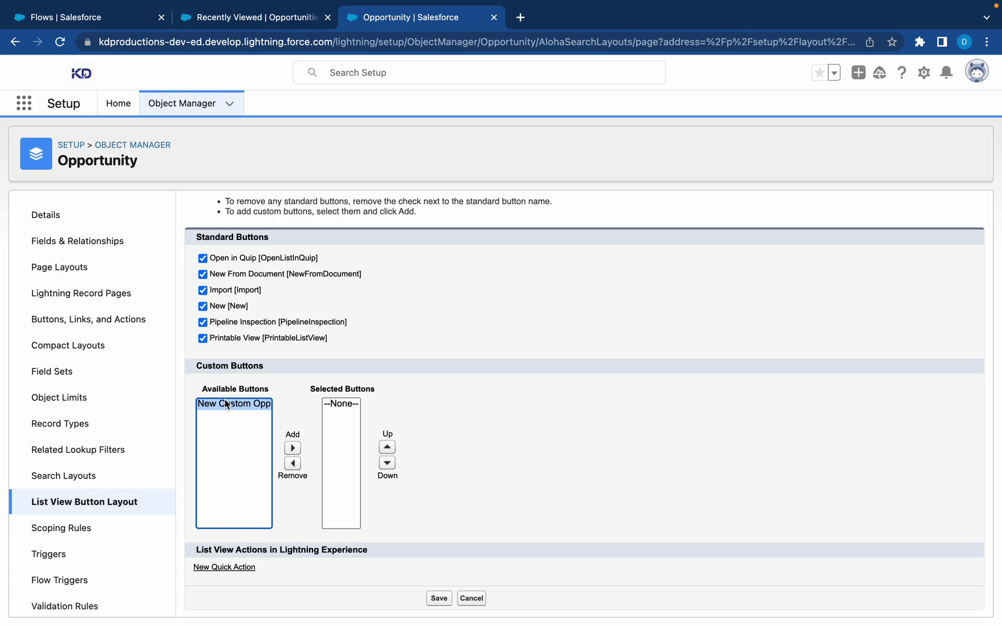
{"action": "left_click", "coordinate": [293, 448]}
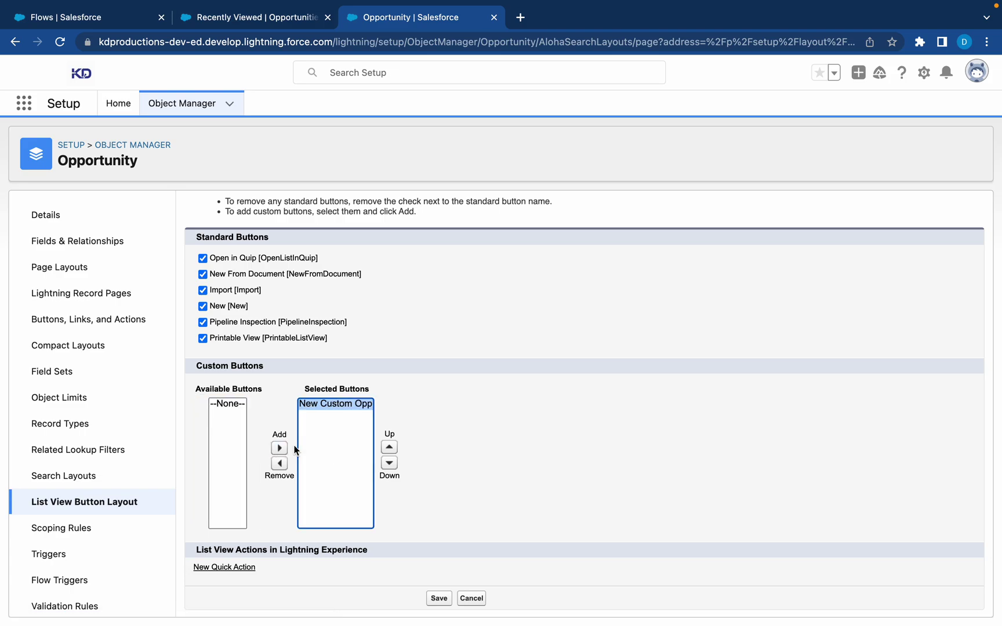
{"action": "left_click", "coordinate": [439, 599]}
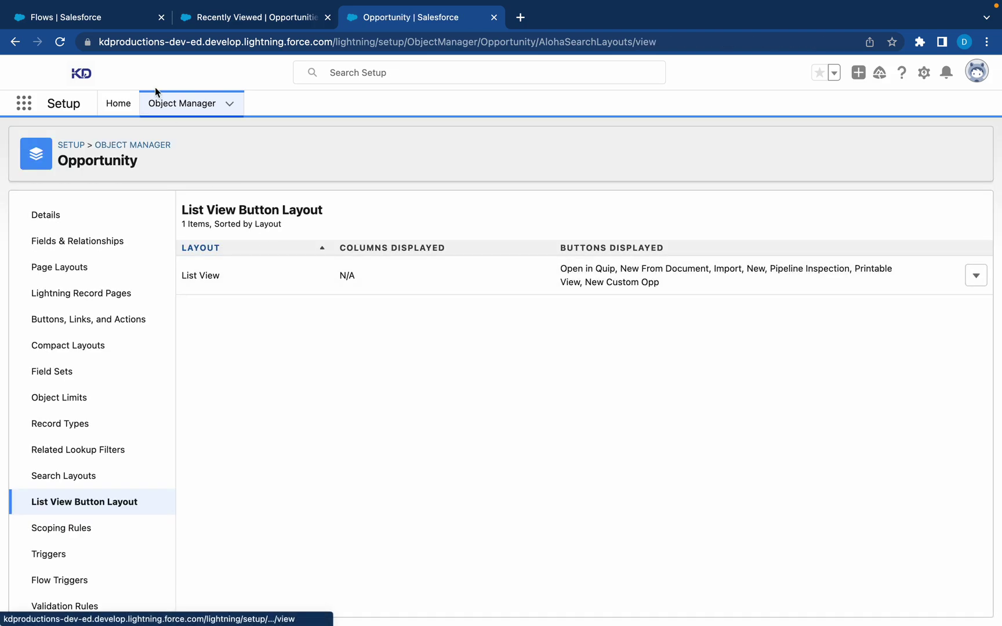
Step: Reload the Opportunities list and launch the Create New Opp flow from the New Custom Opp button
{"action": "left_click", "coordinate": [111, 14]}
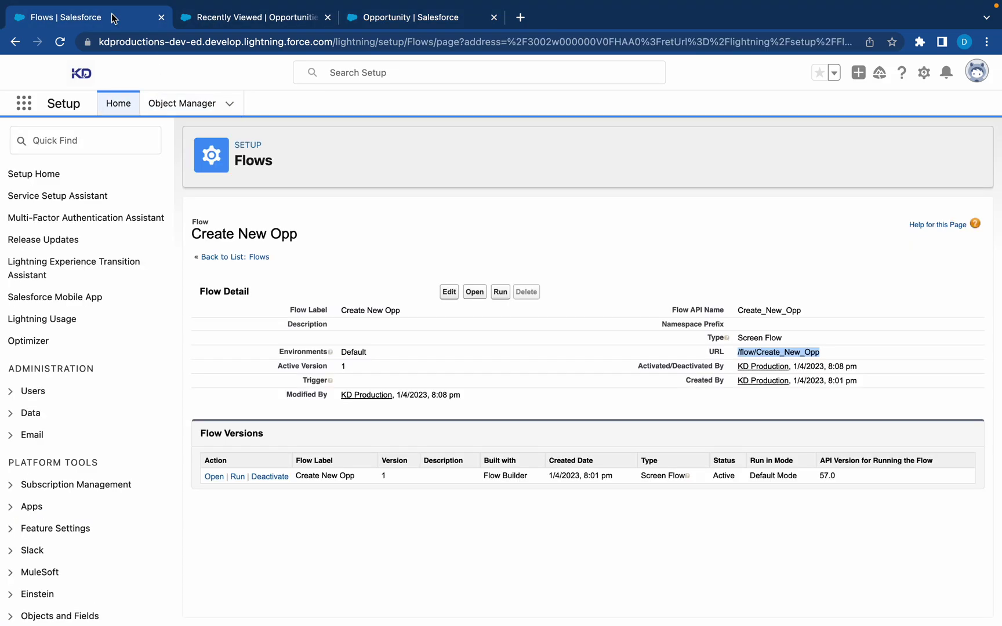
{"action": "left_click", "coordinate": [225, 17]}
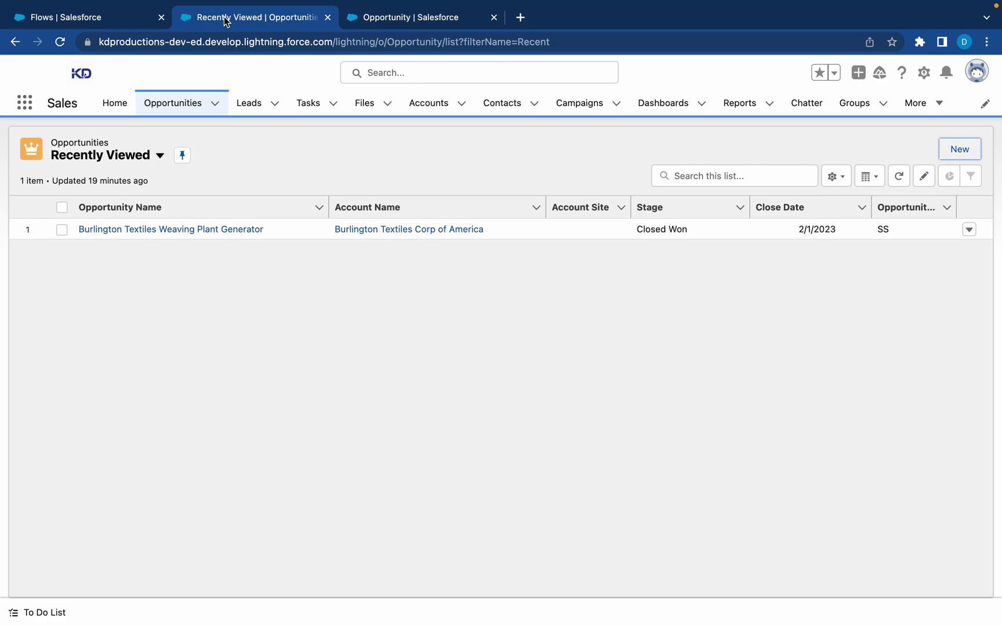
{"action": "left_click", "coordinate": [58, 43]}
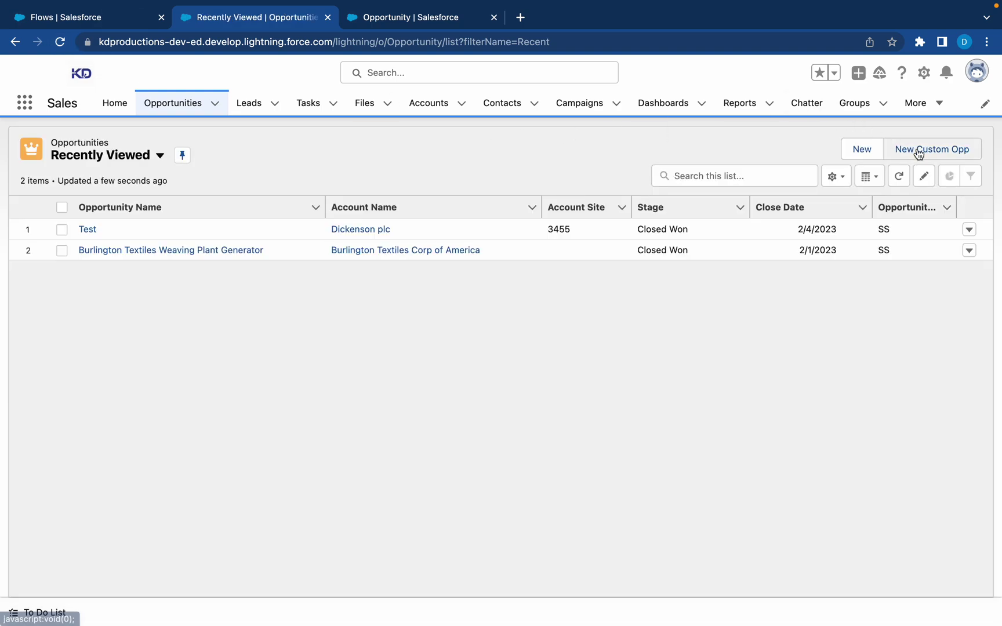
{"action": "left_click", "coordinate": [918, 152]}
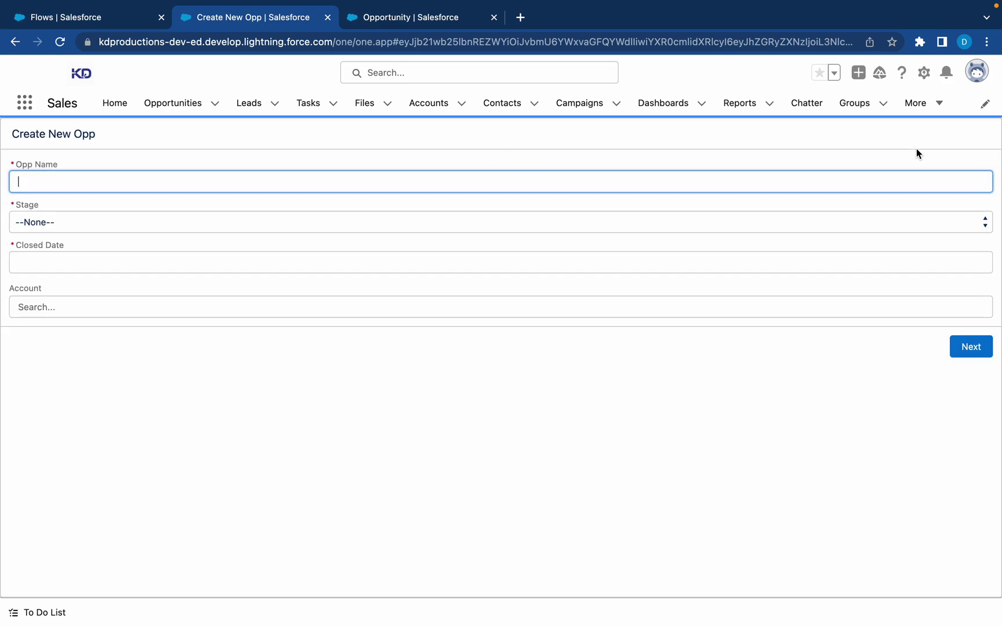
Step: Create opportunity 'Test' at Qualification, closing 2 April 2023, for Dickenson plc, and finish the flow
{"action": "left_click", "coordinate": [702, 181]}
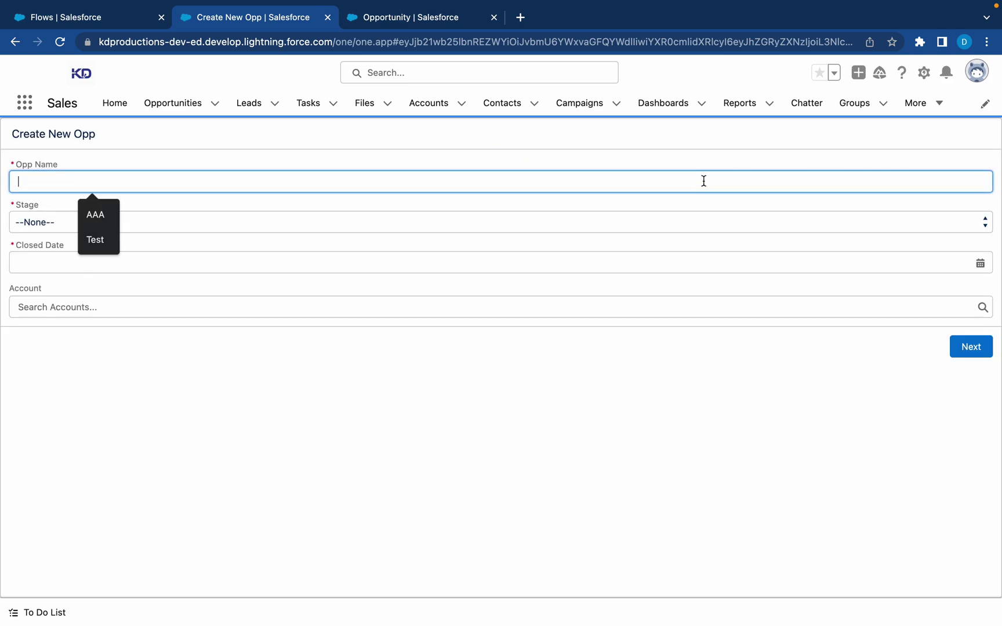
{"action": "type", "text": "Tedst"}
{"action": "key", "text": "BackSpace"}
{"action": "key", "text": "BackSpace"}
{"action": "key", "text": "BackSpace"}
{"action": "type", "text": "st"}
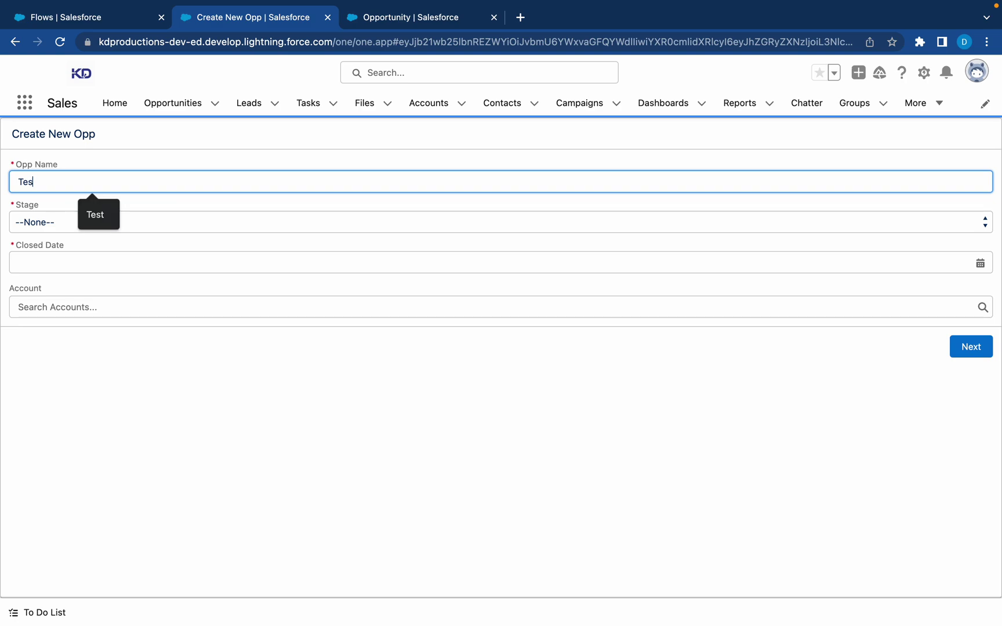
{"action": "left_click", "coordinate": [576, 231]}
{"action": "left_click", "coordinate": [391, 255]}
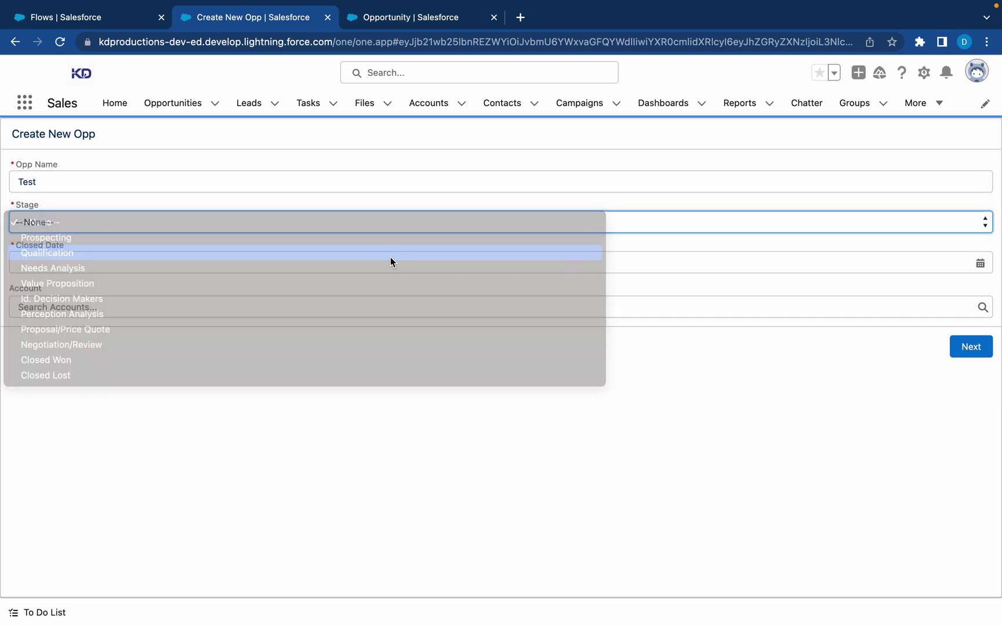
{"action": "left_click", "coordinate": [256, 266]}
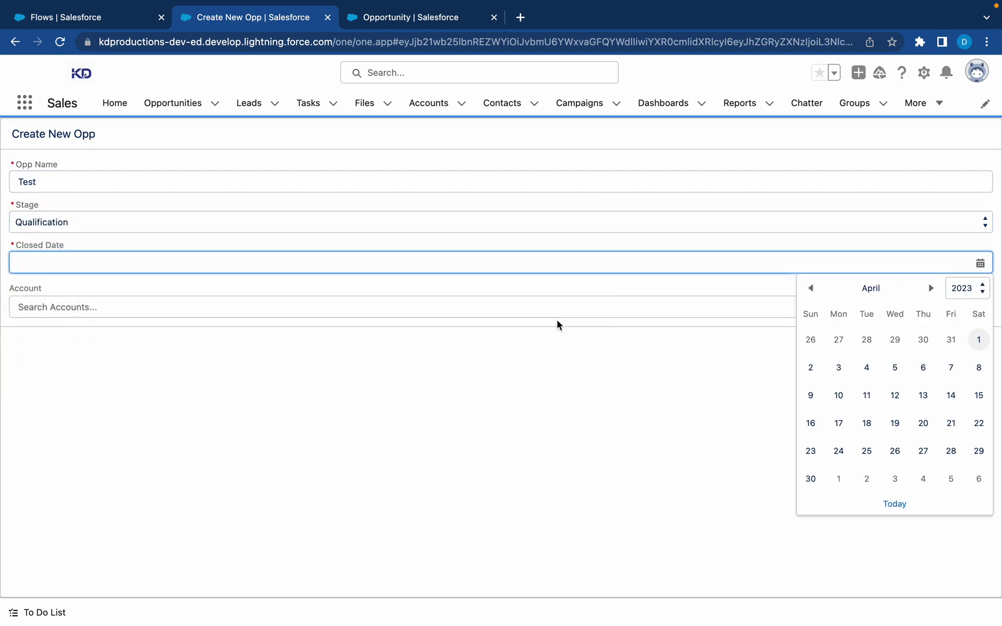
{"action": "left_click", "coordinate": [810, 367]}
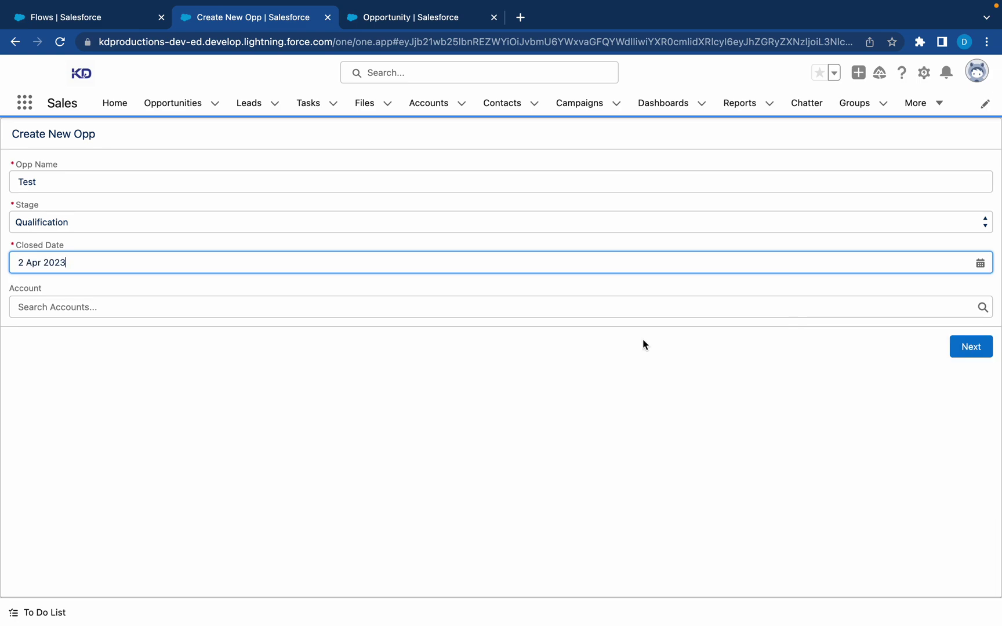
{"action": "left_click", "coordinate": [479, 308]}
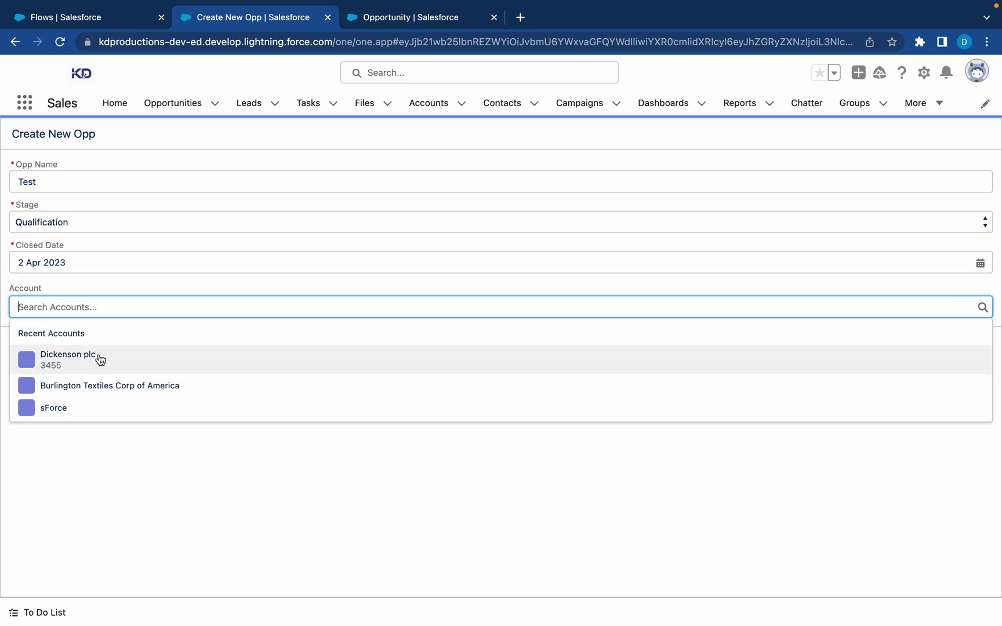
{"action": "left_click", "coordinate": [99, 359]}
{"action": "left_click", "coordinate": [974, 349]}
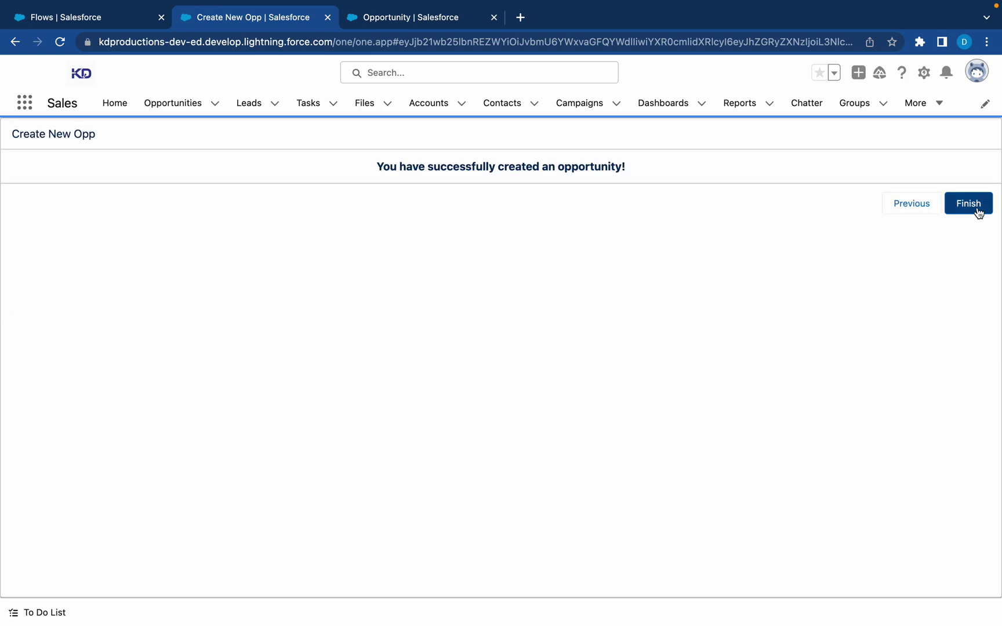
{"action": "left_click", "coordinate": [977, 212]}
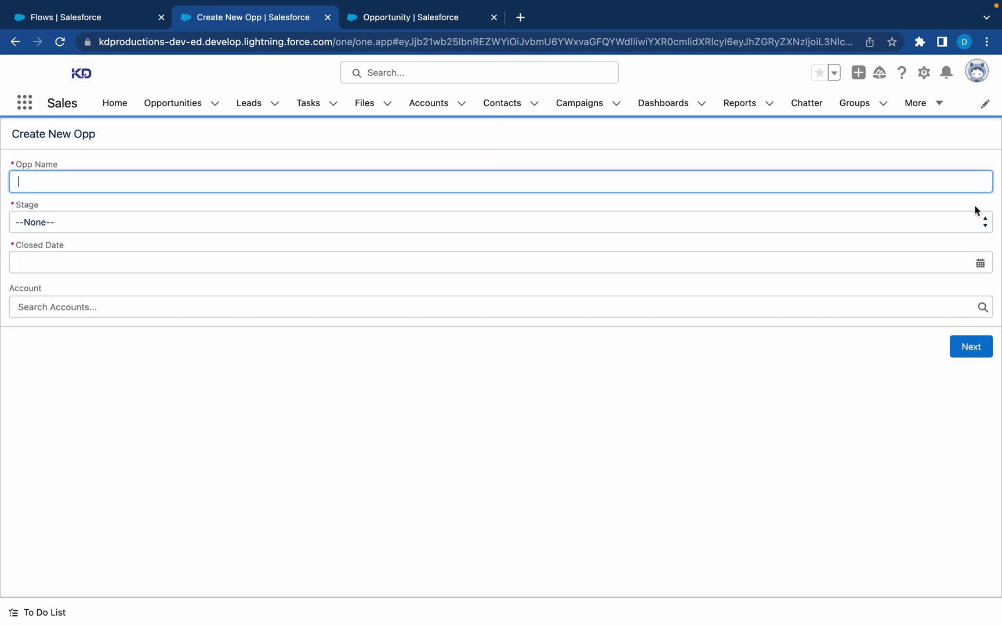
Step: Return to the Opportunities list to see the new Test opportunity for Dickenson plc
{"action": "left_click", "coordinate": [180, 103]}
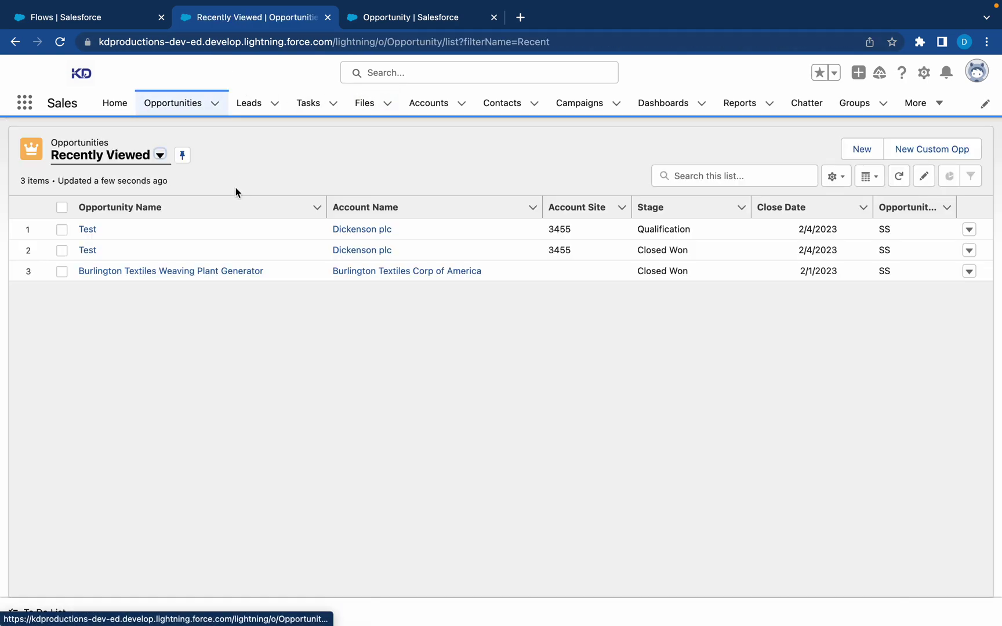